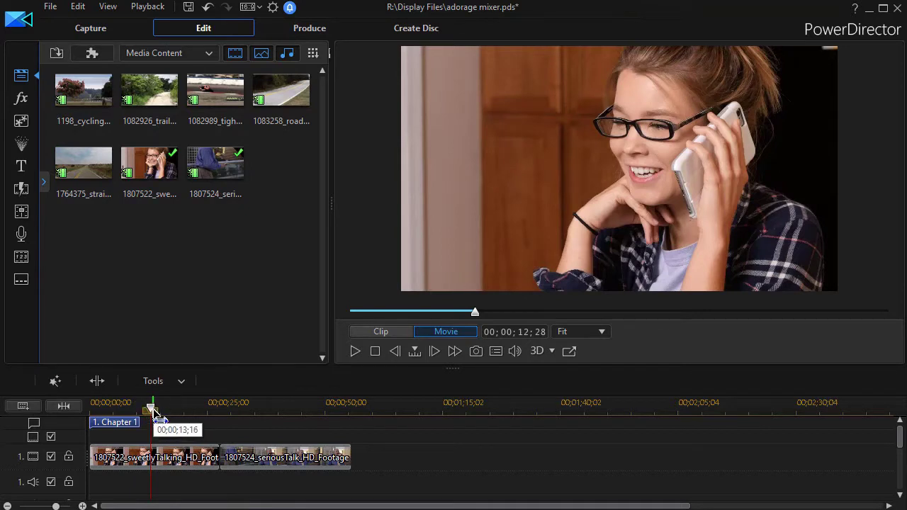
Step: Scrub the playhead forward to preview the second phone-call clip on the timeline
left_click_drag(154, 412, 287, 412)
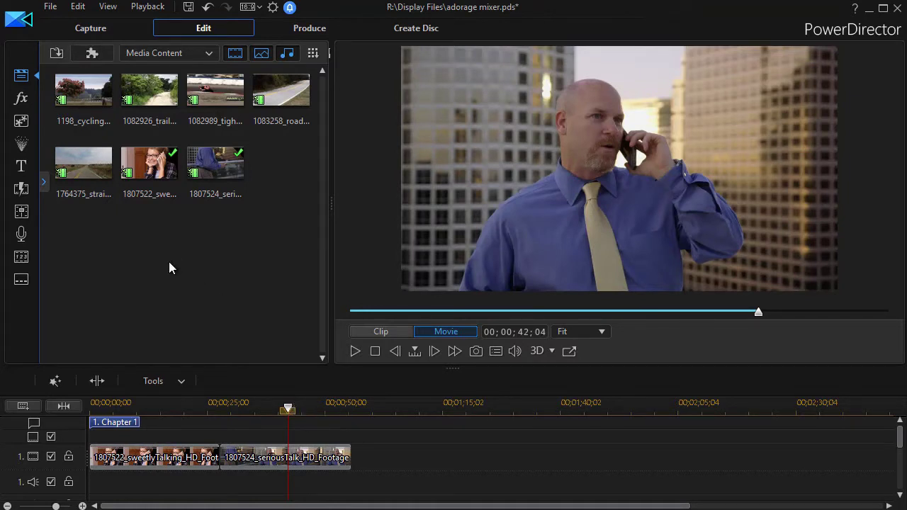
Step: Drop the Adorage Transition from the Transition Room onto the join between the two clips
left_click(26, 195)
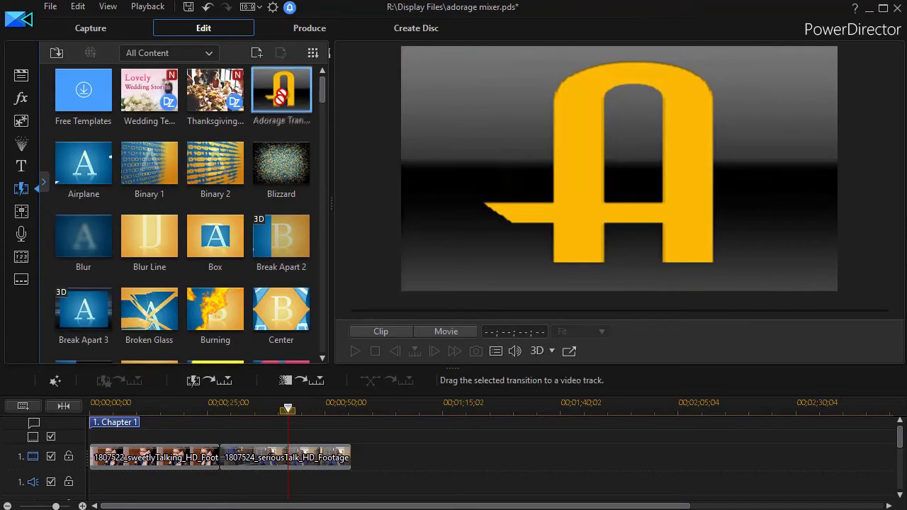
left_click_drag(273, 99, 206, 410)
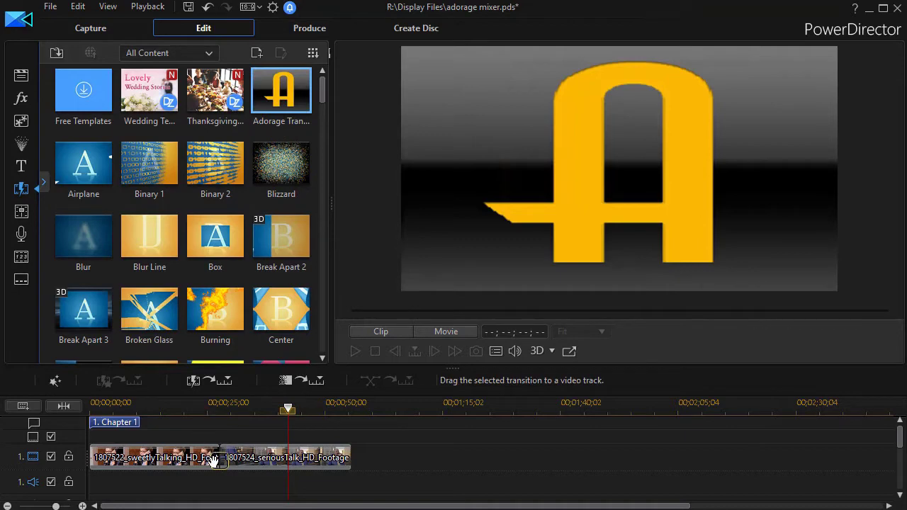
left_click_drag(212, 460, 216, 460)
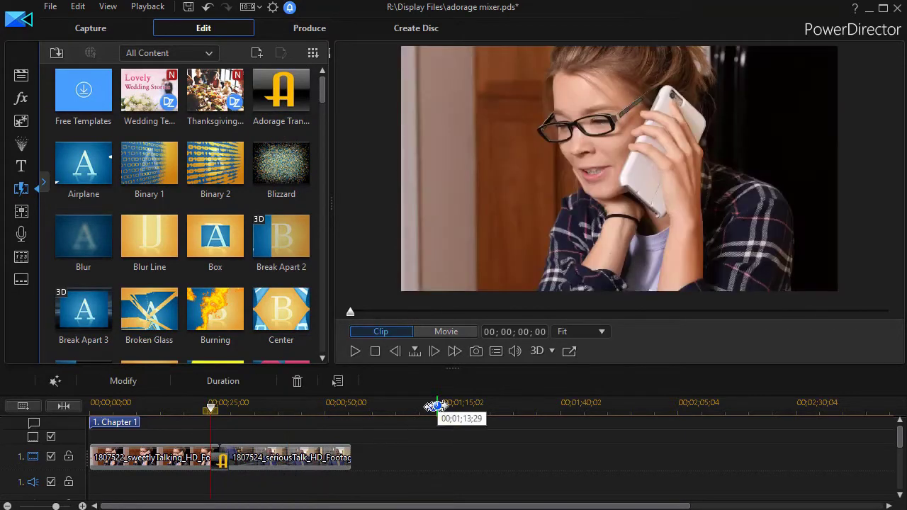
Step: Play the whole movie through the 4-second transition, then select the transition on the timeline
left_click(440, 333)
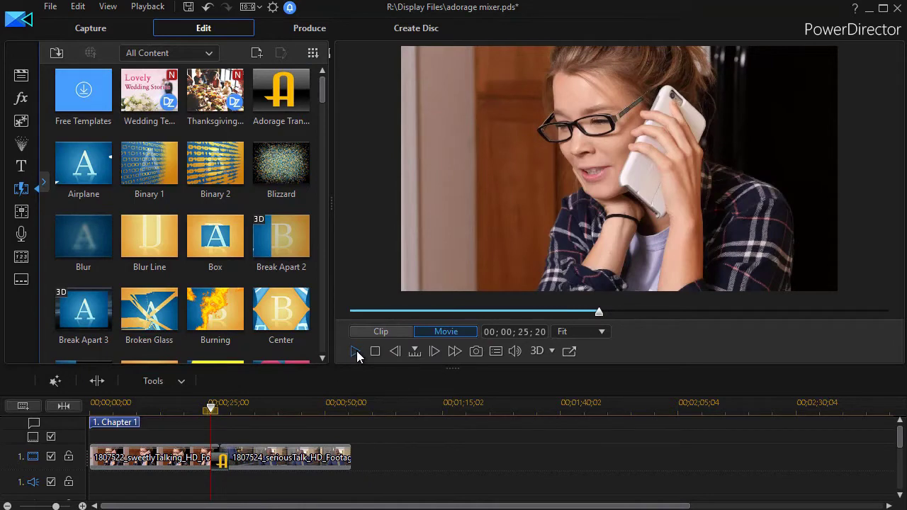
left_click(356, 352)
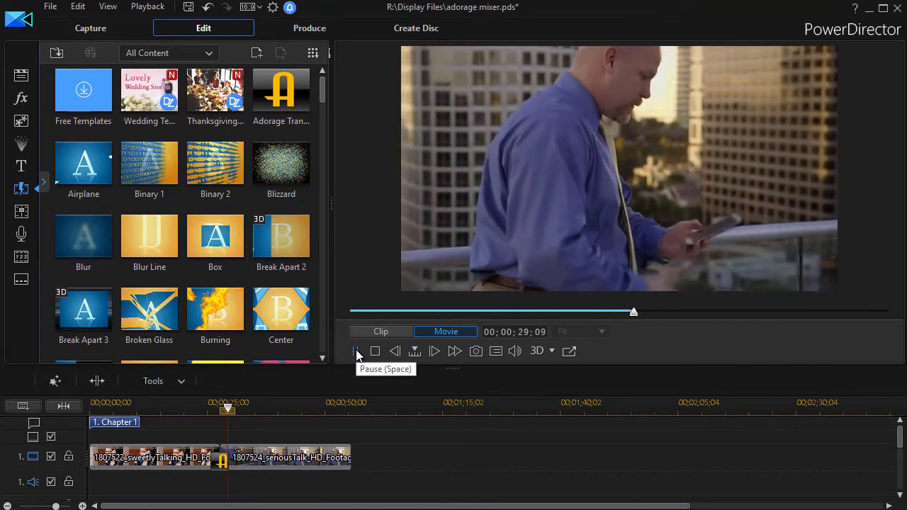
left_click(355, 352)
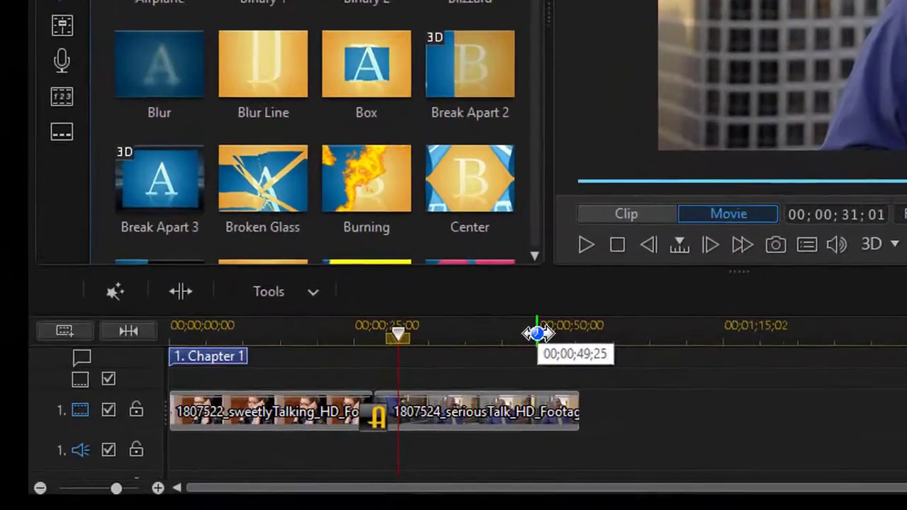
mouse_move(221, 459)
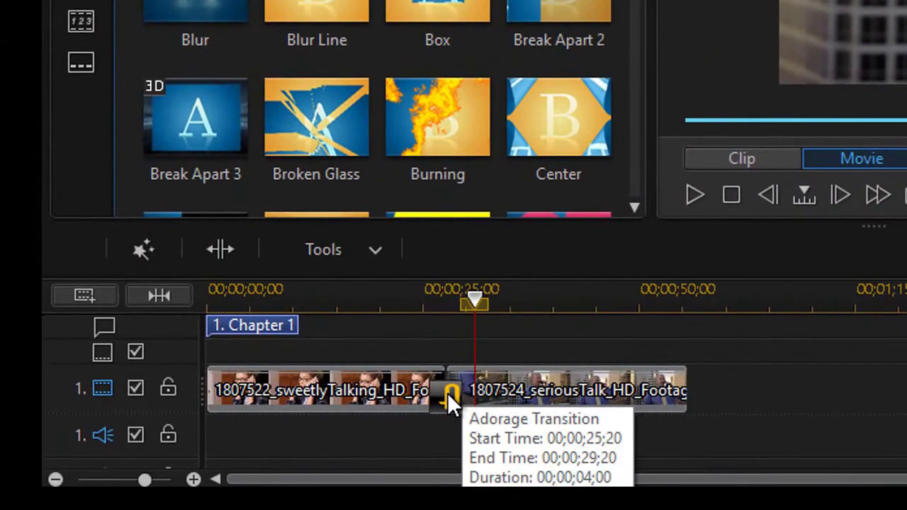
left_click(447, 392)
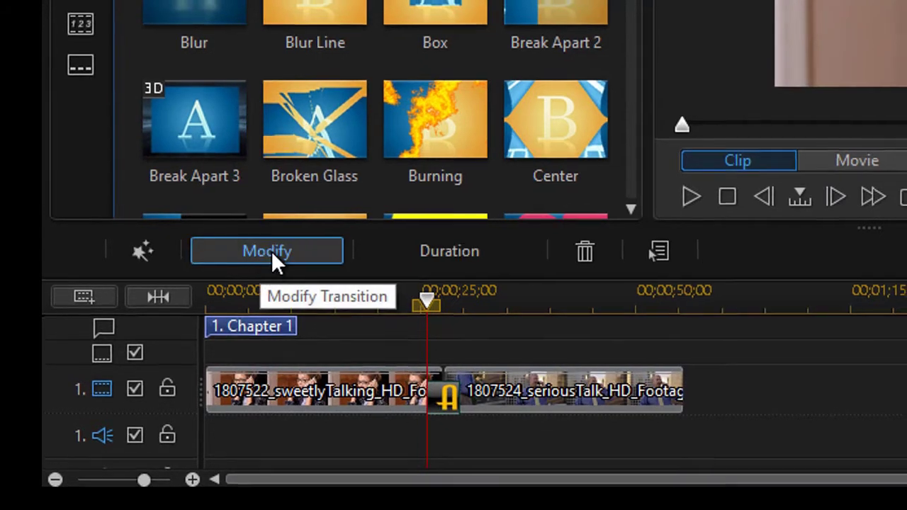
Step: Open Adorage, apply Volume 13 > Hearts effect 01, and open its Effect settings
left_click(271, 251)
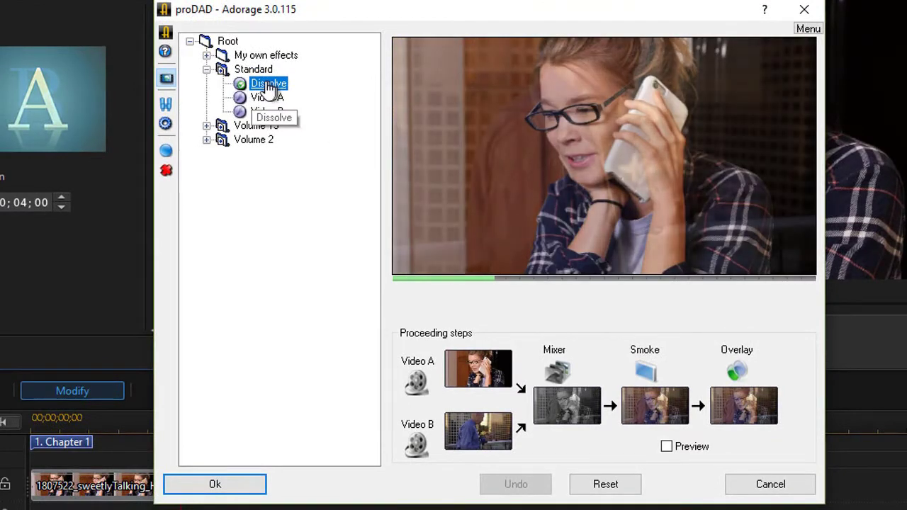
left_click(206, 125)
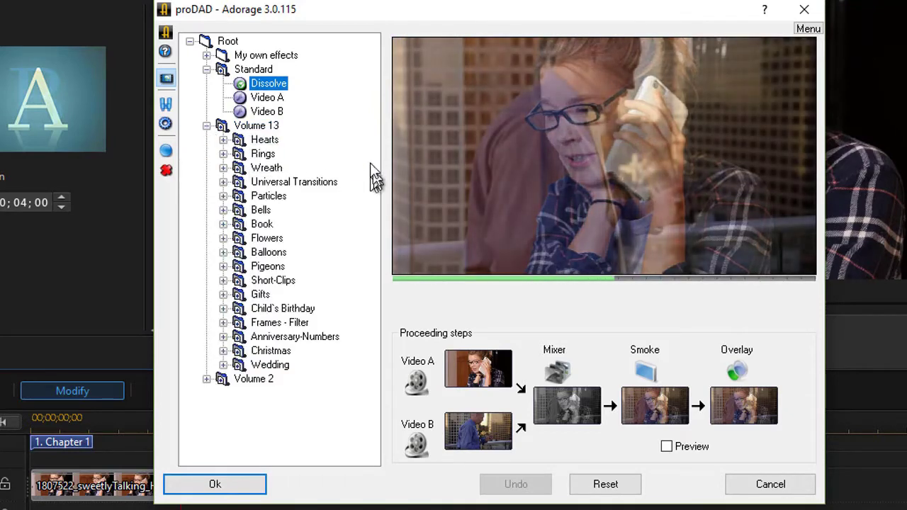
left_click(224, 141)
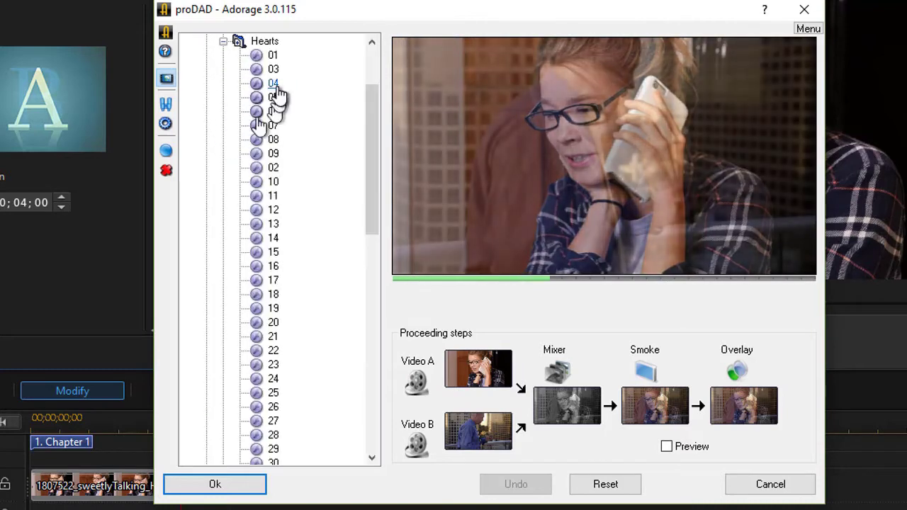
left_click(273, 57)
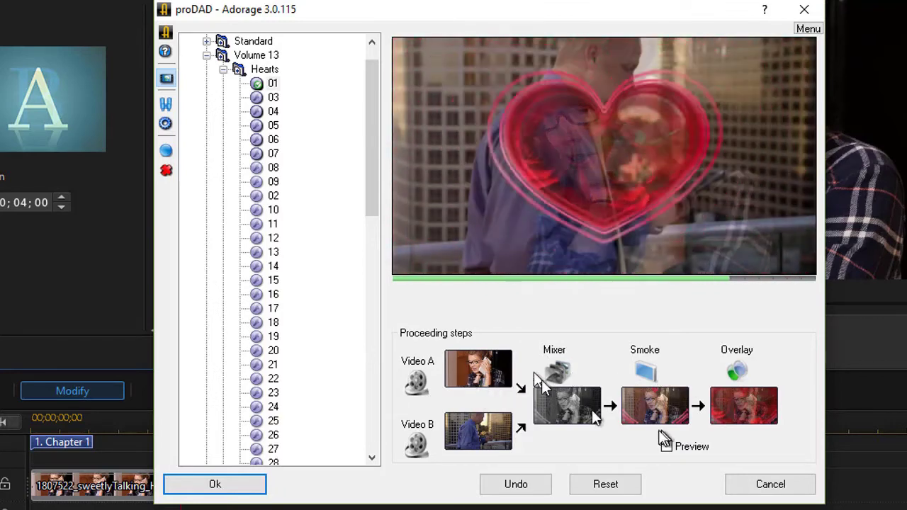
double_click(461, 380)
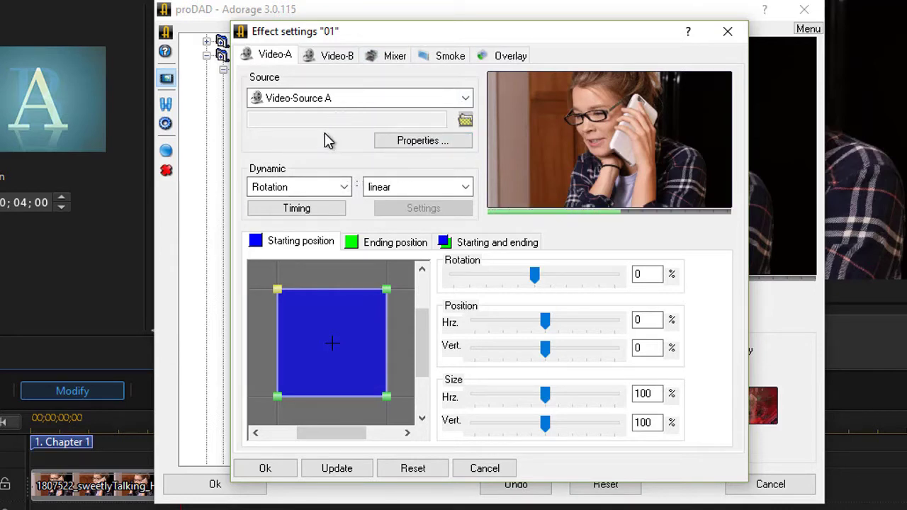
Step: On effect 01's Overlay tab, set the Overlay-graphic and Clipping mask dropdowns to None
left_click(508, 56)
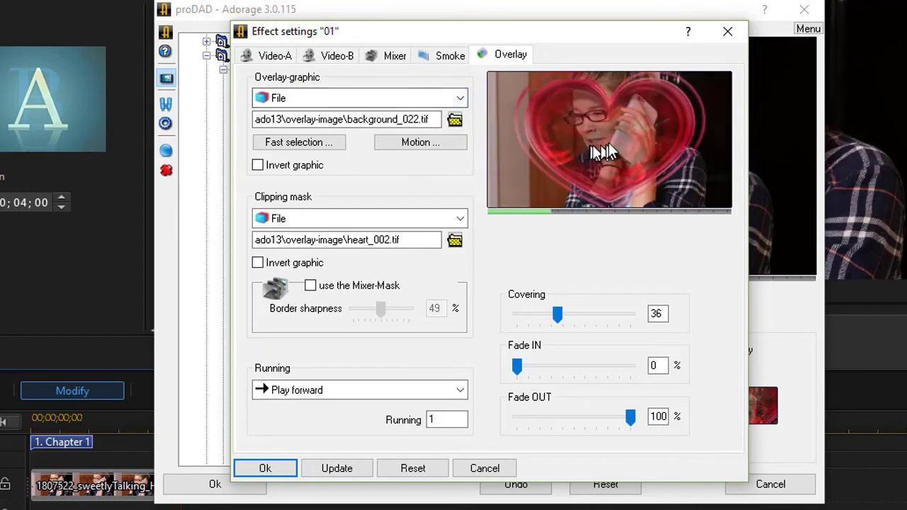
left_click(460, 97)
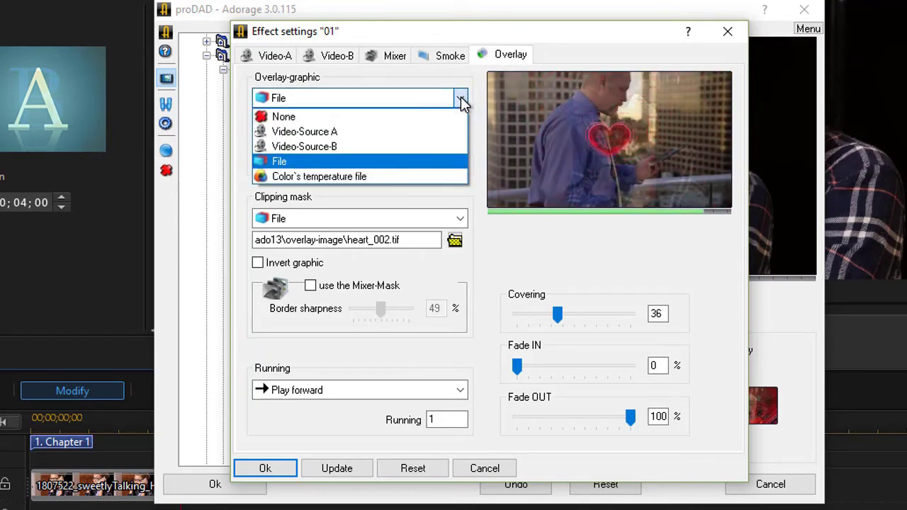
left_click(410, 119)
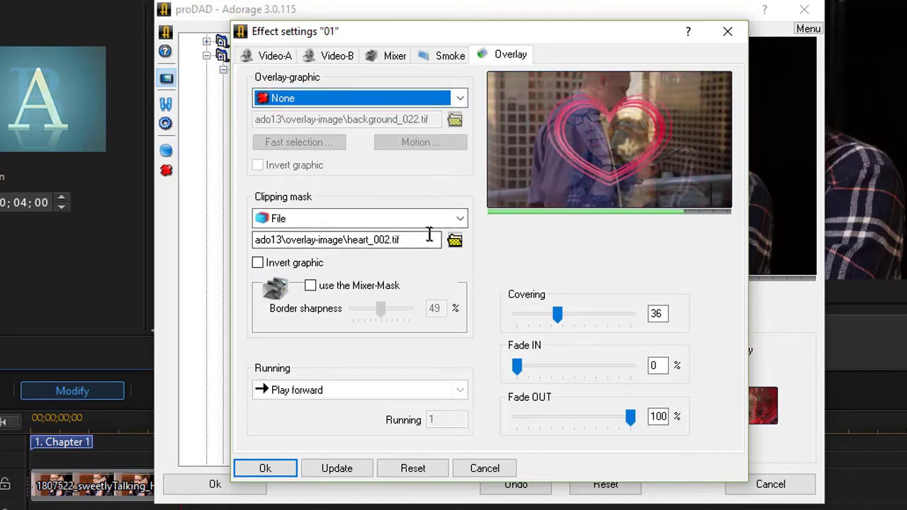
left_click(460, 220)
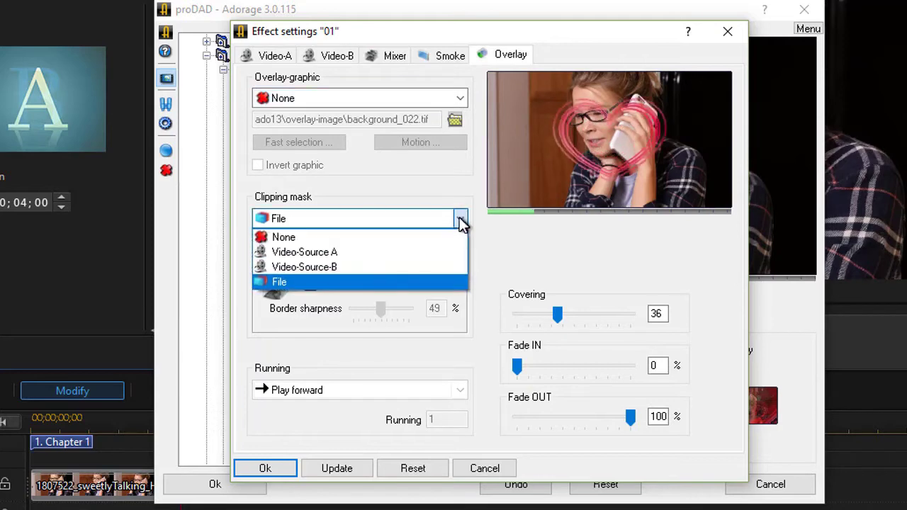
left_click(432, 238)
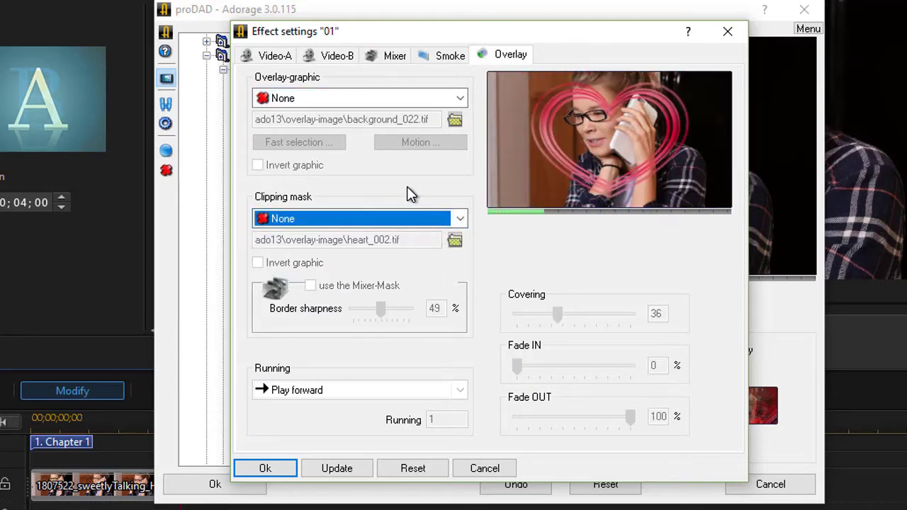
Step: Load MASK_001.TIF as the alpha mask from the Mixer tab's file browser
left_click(395, 57)
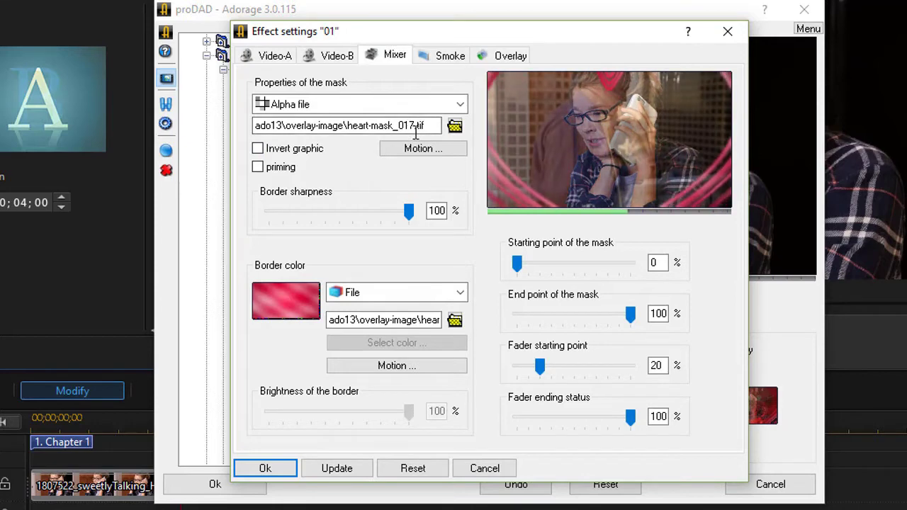
left_click(455, 126)
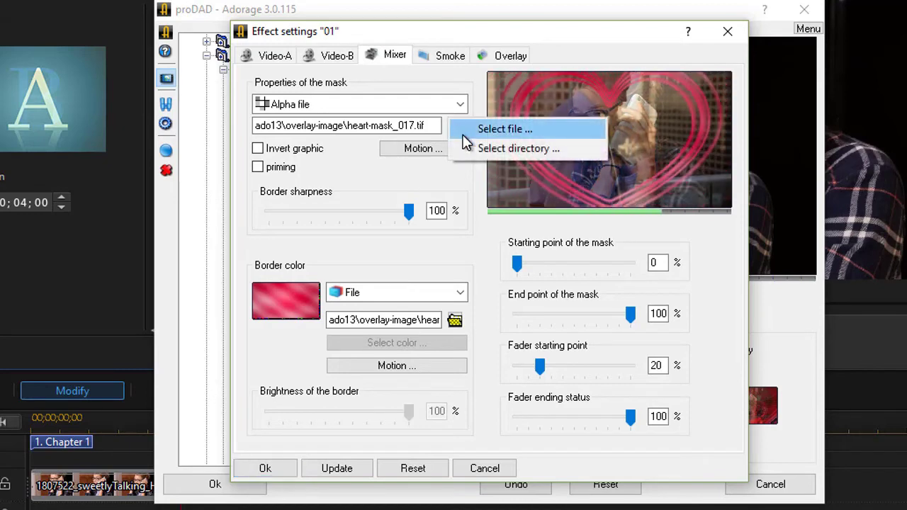
left_click(489, 129)
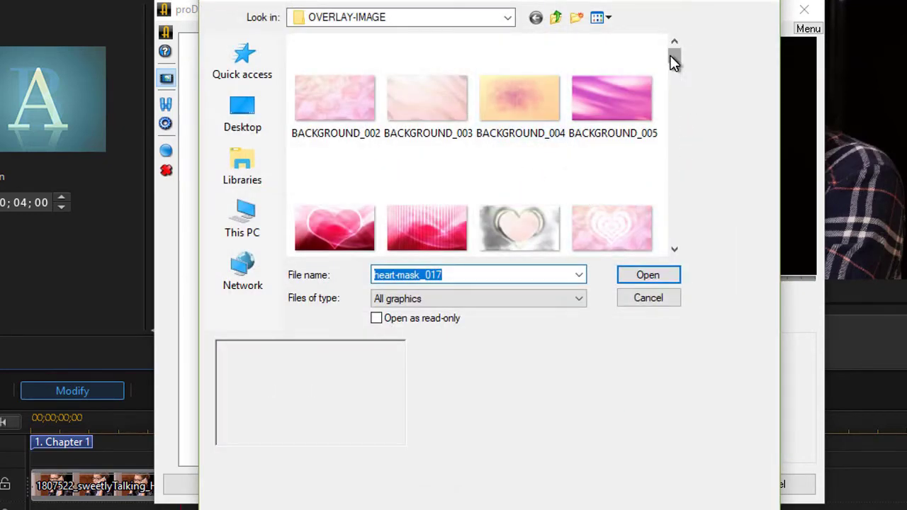
left_click_drag(674, 62, 668, 194)
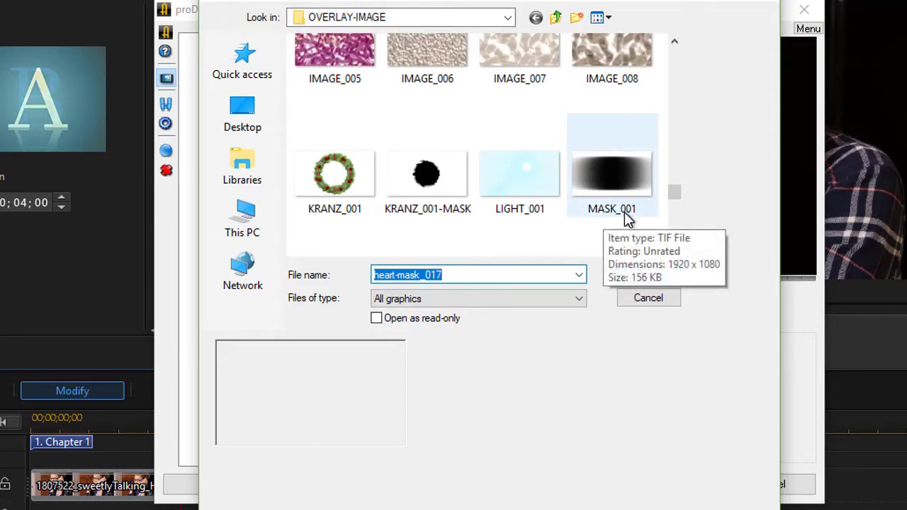
left_click(617, 172)
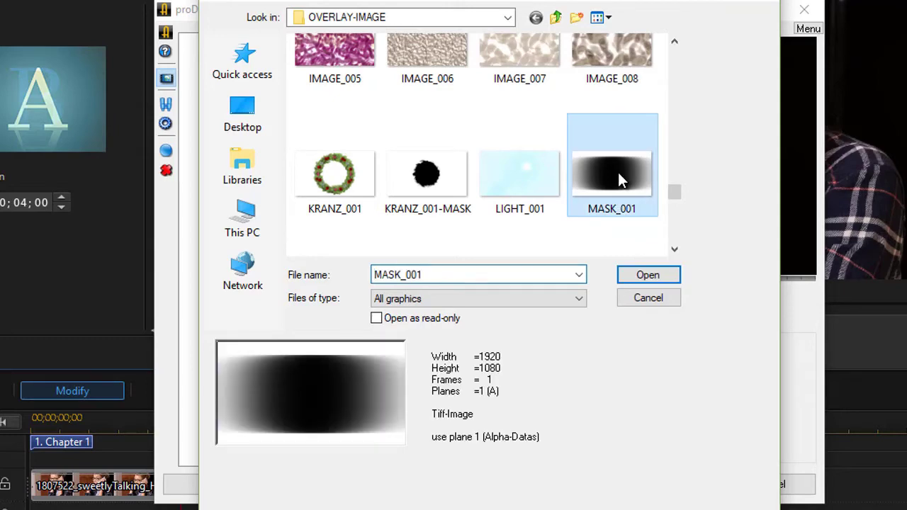
left_click(648, 276)
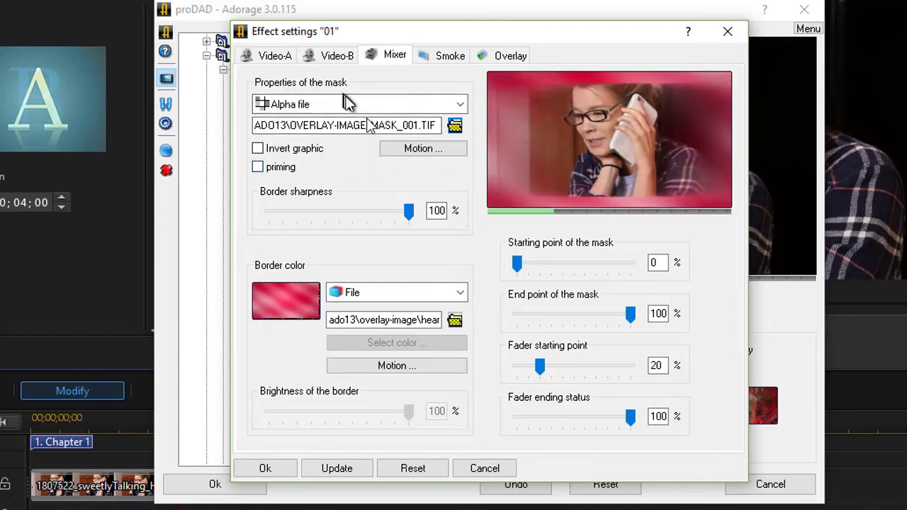
left_click(439, 150)
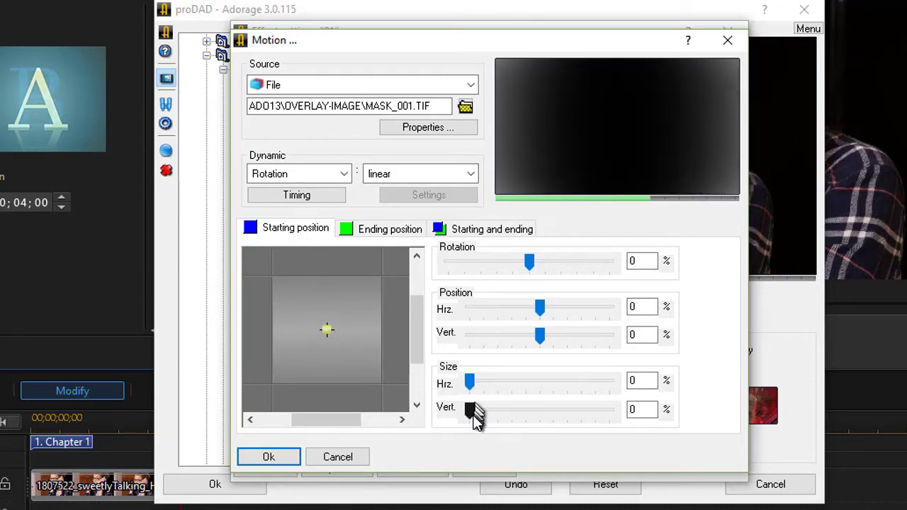
Step: Set the mask's starting size to 100% horizontal and vertical, and its ending vertical size to 0%
left_click(388, 240)
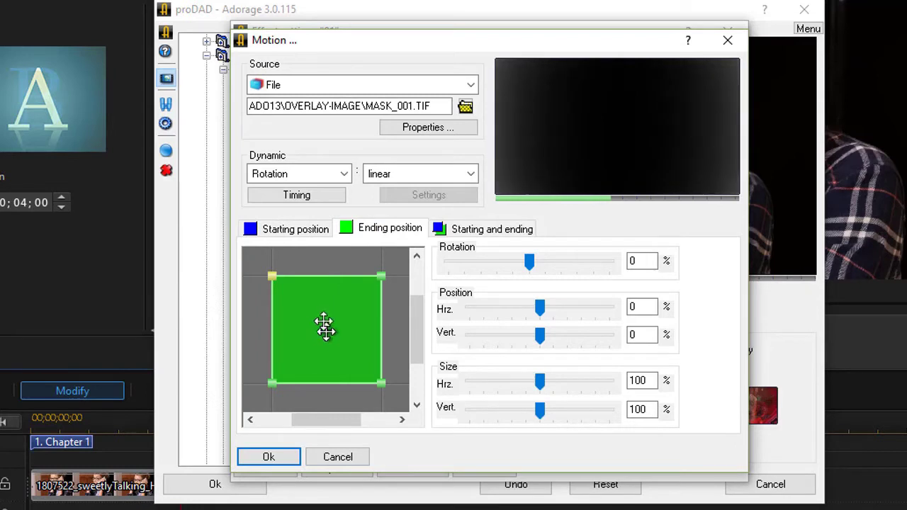
left_click(301, 234)
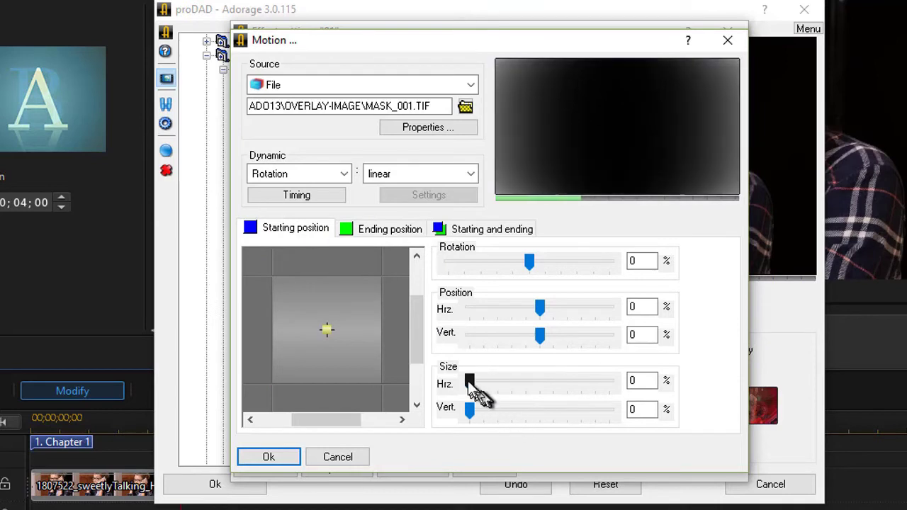
left_click_drag(470, 381, 531, 384)
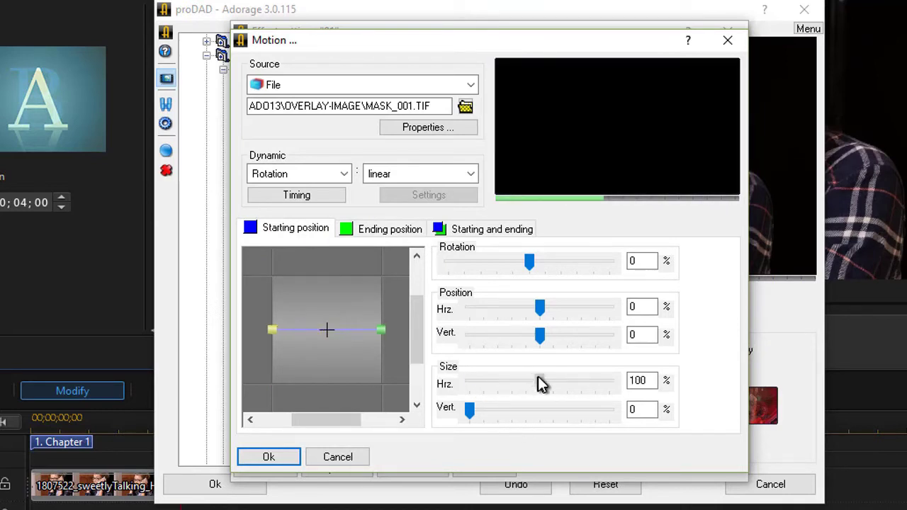
left_click_drag(469, 410, 539, 411)
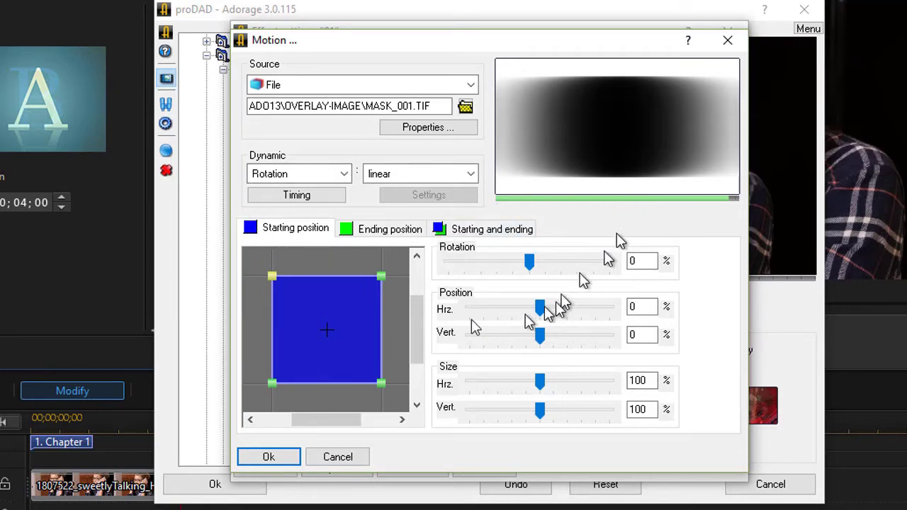
left_click(367, 232)
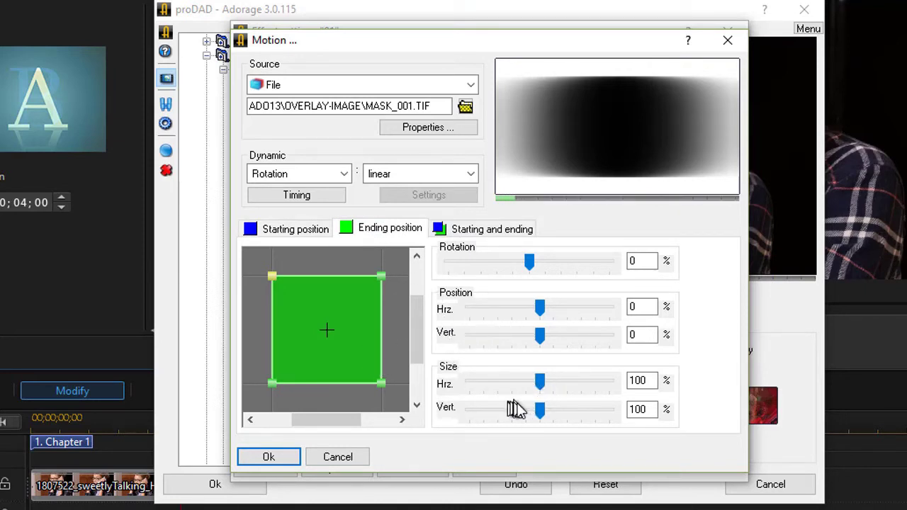
left_click_drag(540, 414, 453, 410)
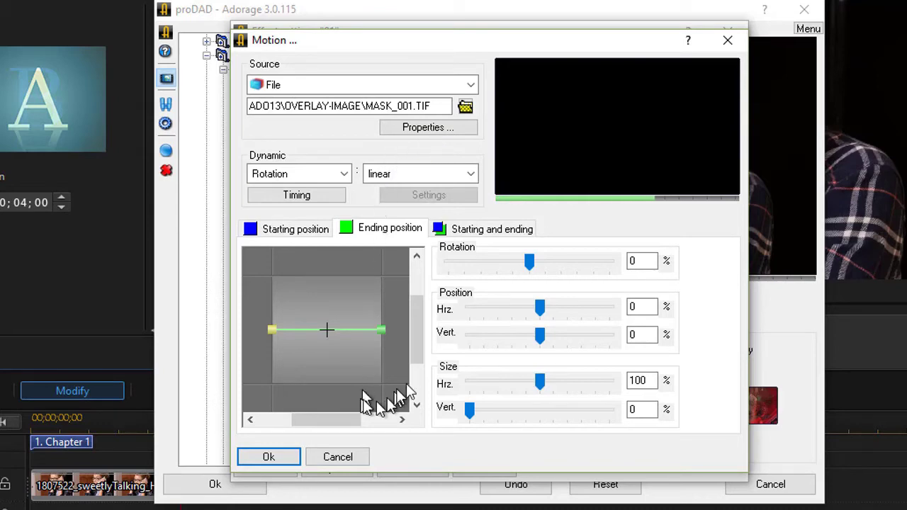
left_click(268, 457)
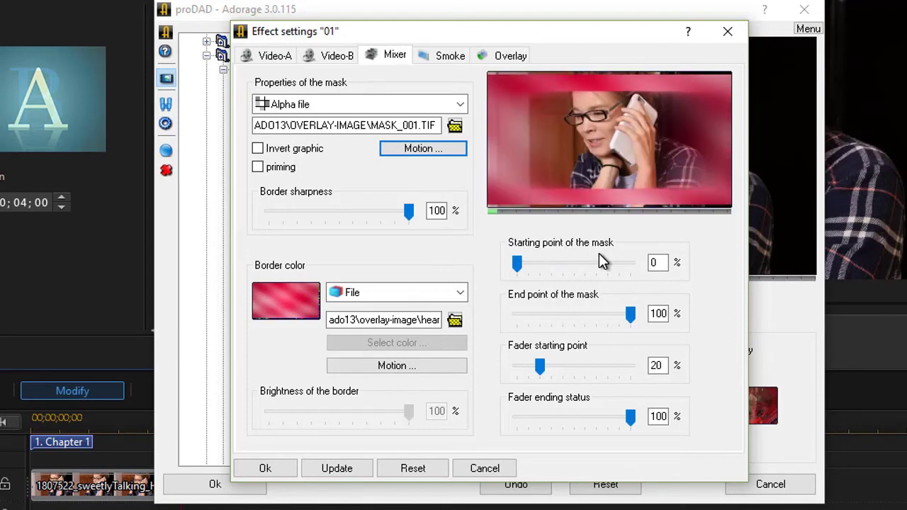
Step: Raise the mask's Starting point slider to 50%
left_click(518, 262)
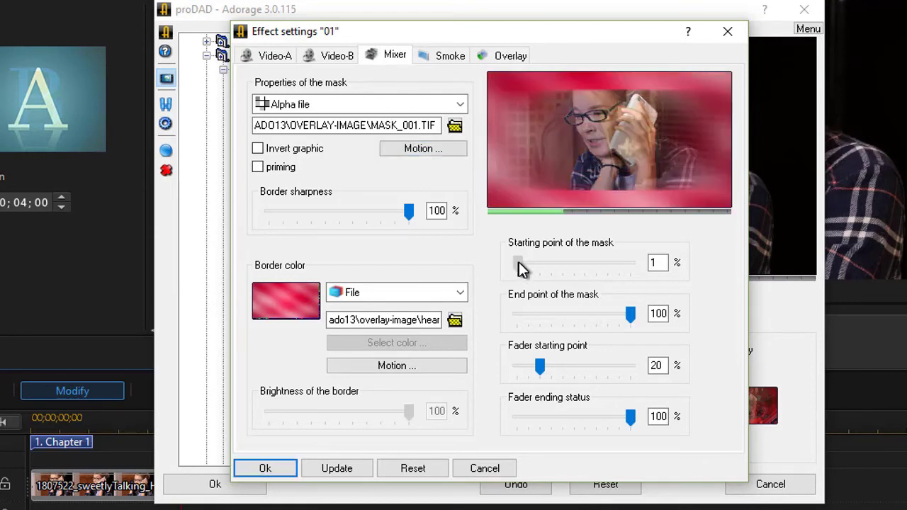
left_click_drag(518, 262, 567, 270)
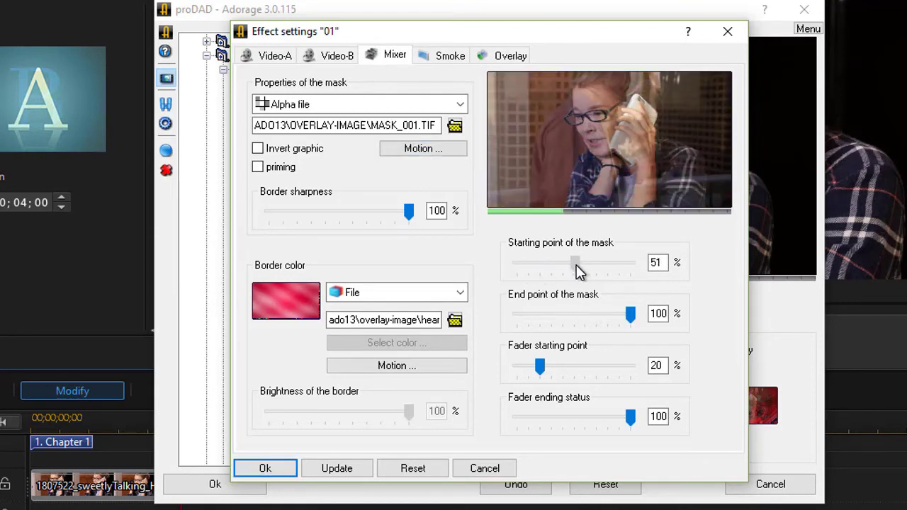
left_click_drag(576, 269, 576, 270)
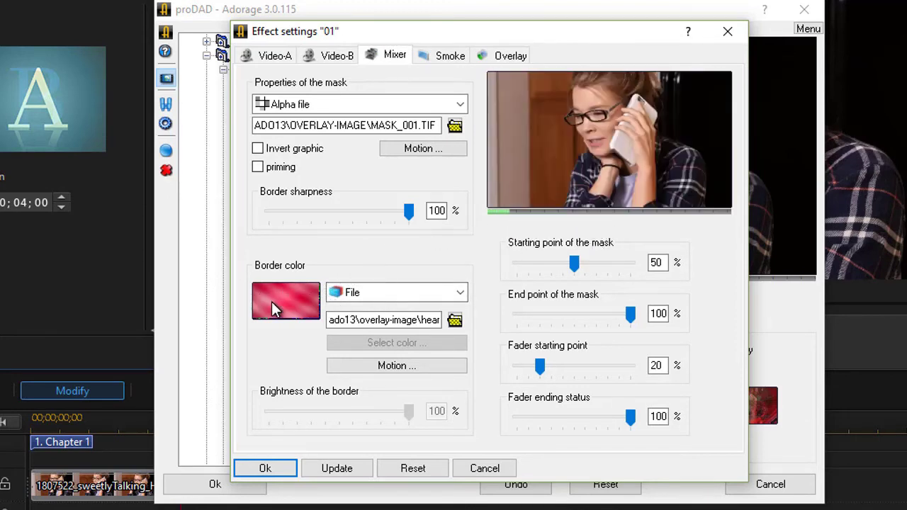
left_click(455, 320)
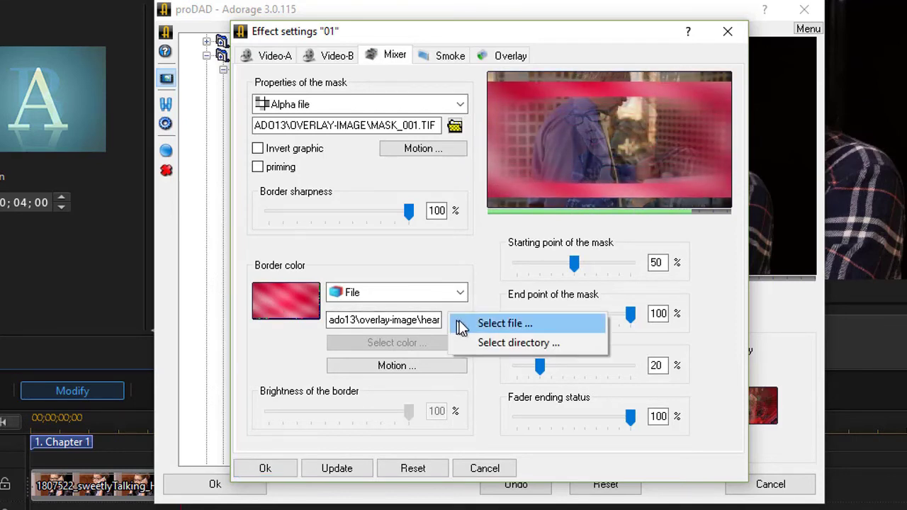
Step: Set the border colour source to the LIGHT_001 image file
left_click(505, 323)
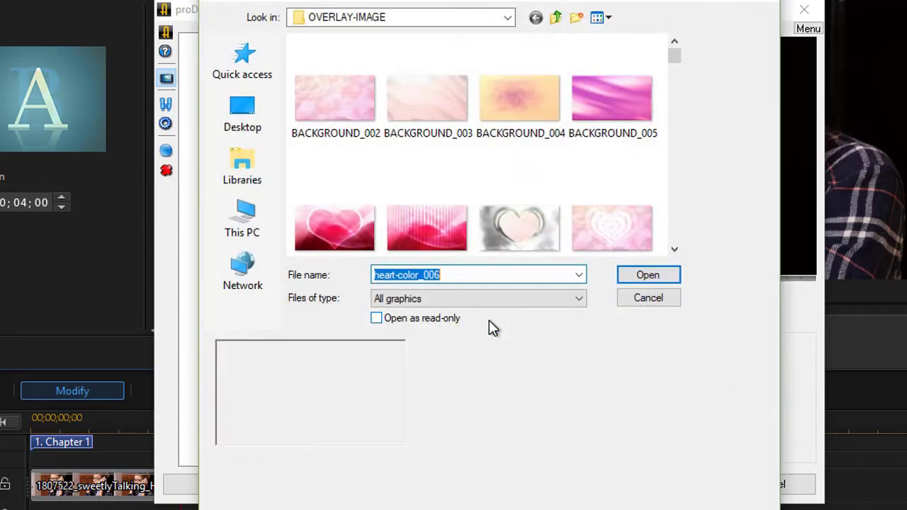
left_click_drag(675, 58, 677, 188)
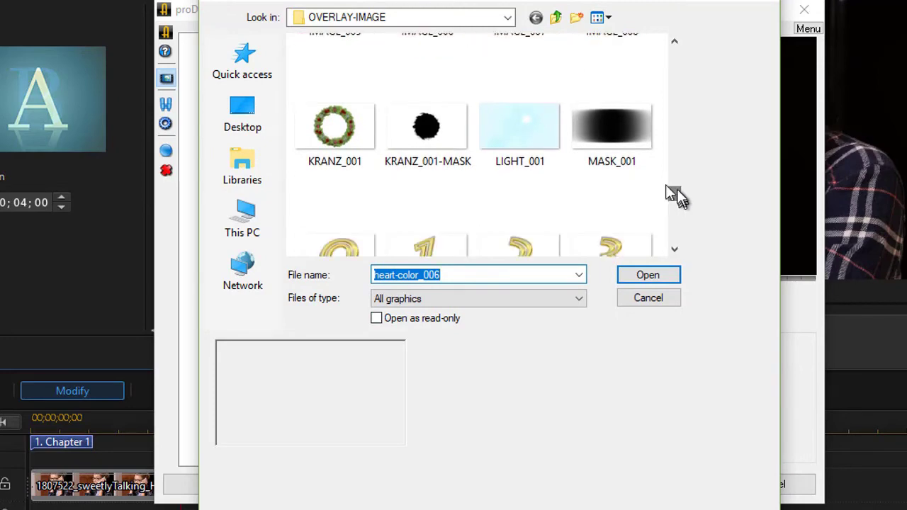
left_click(520, 143)
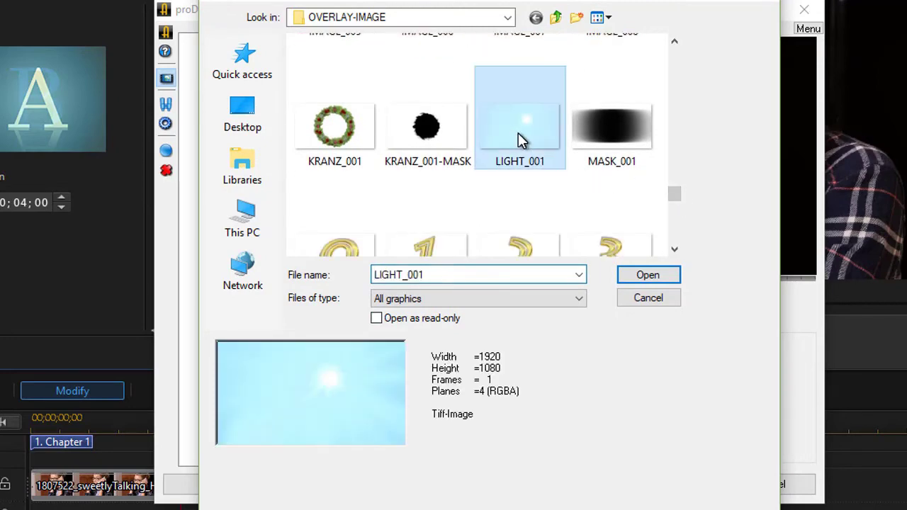
left_click(647, 276)
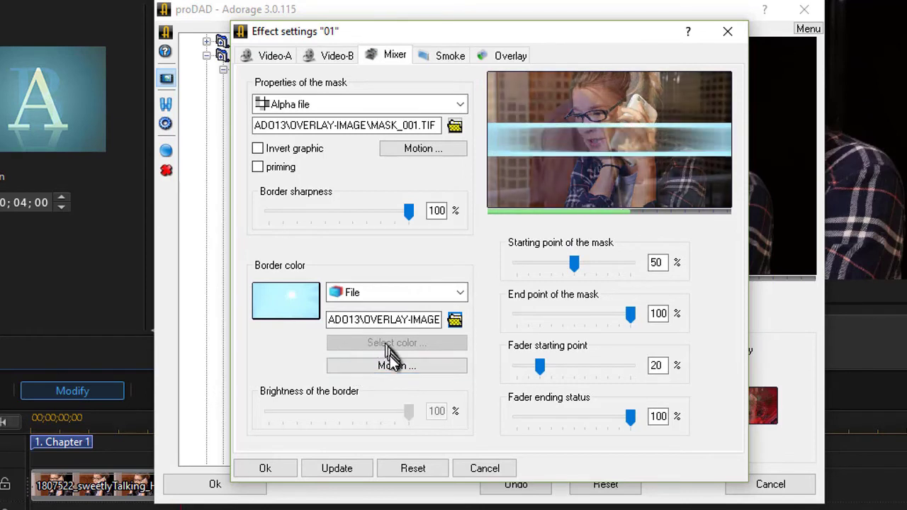
Step: Switch the border colour source to Color and pick solid teal
left_click(461, 292)
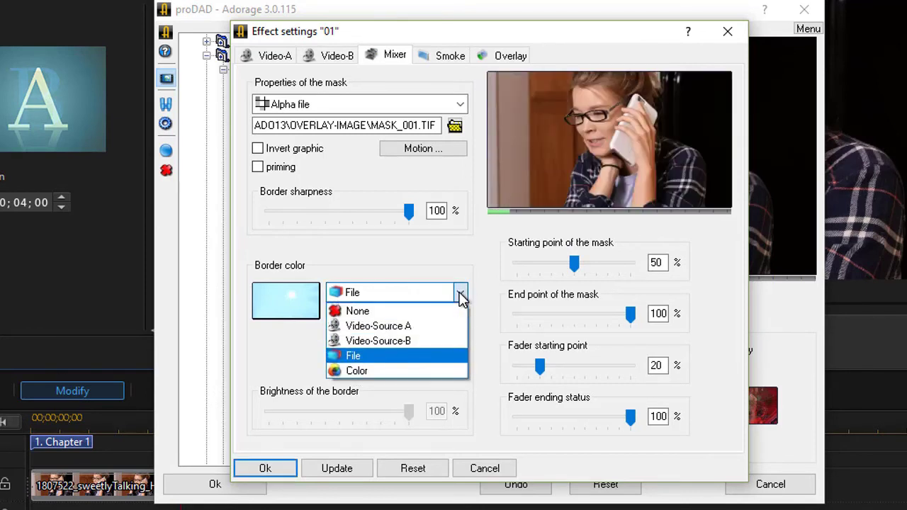
left_click(384, 370)
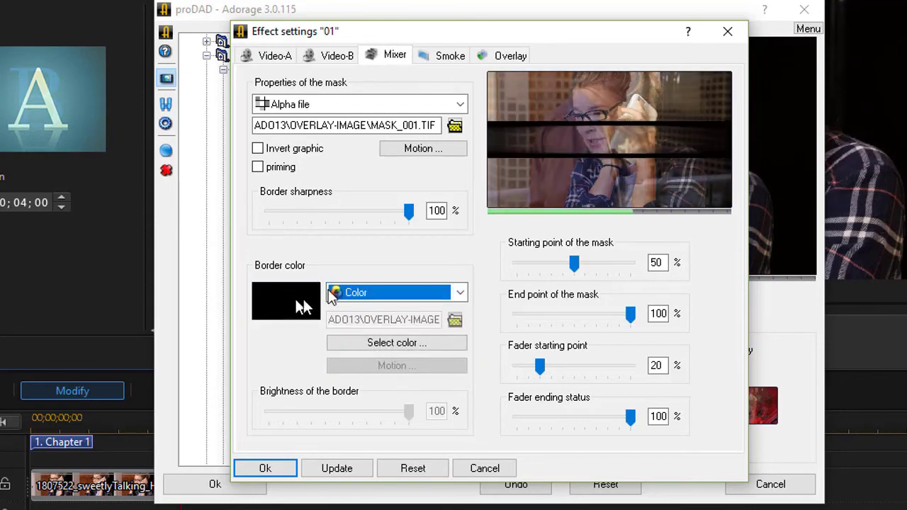
left_click(408, 343)
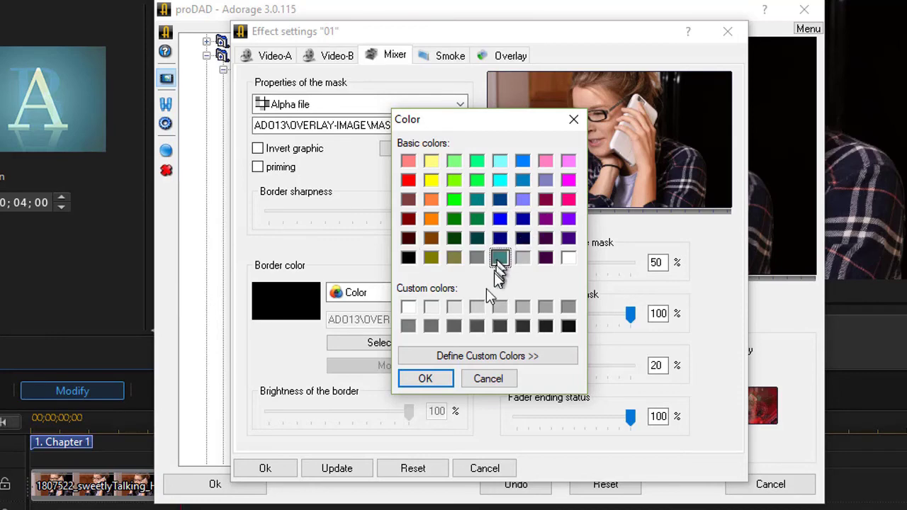
left_click(433, 378)
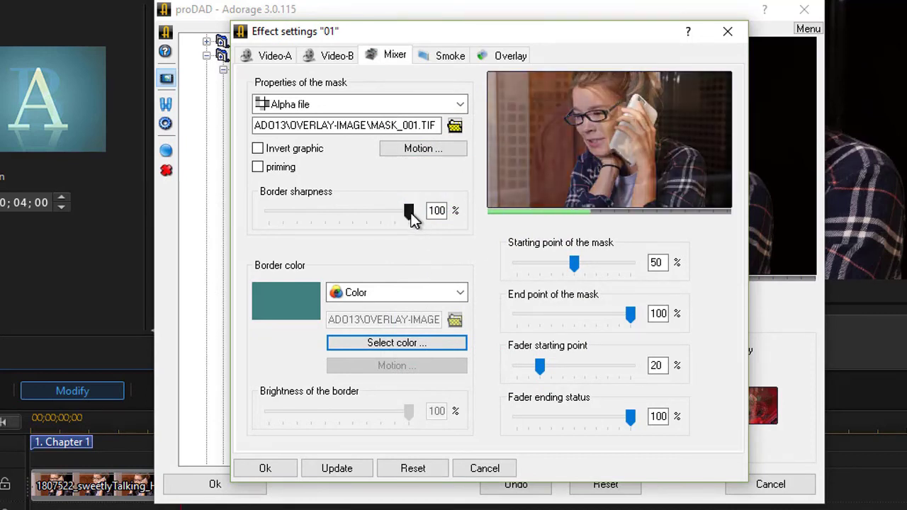
Step: Lower the border sharpness to 62% and toggle Invert graphic
left_click_drag(410, 213, 361, 226)
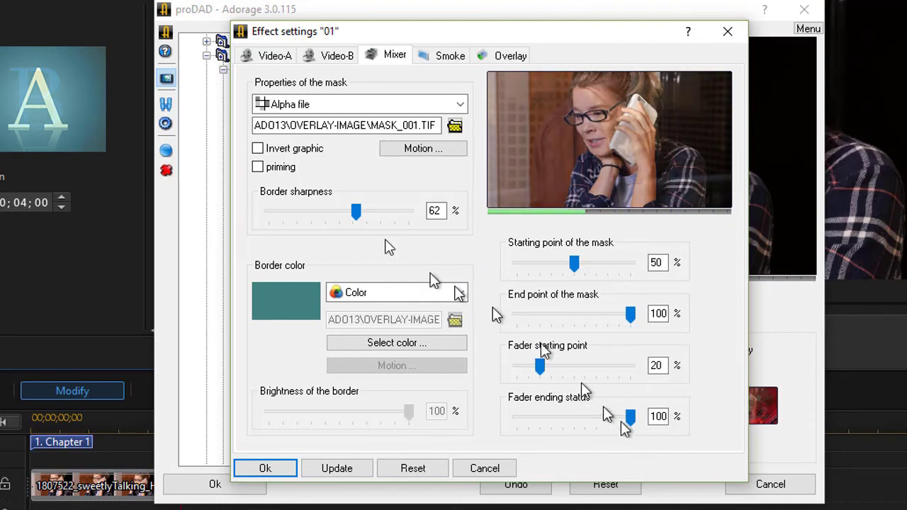
left_click(256, 150)
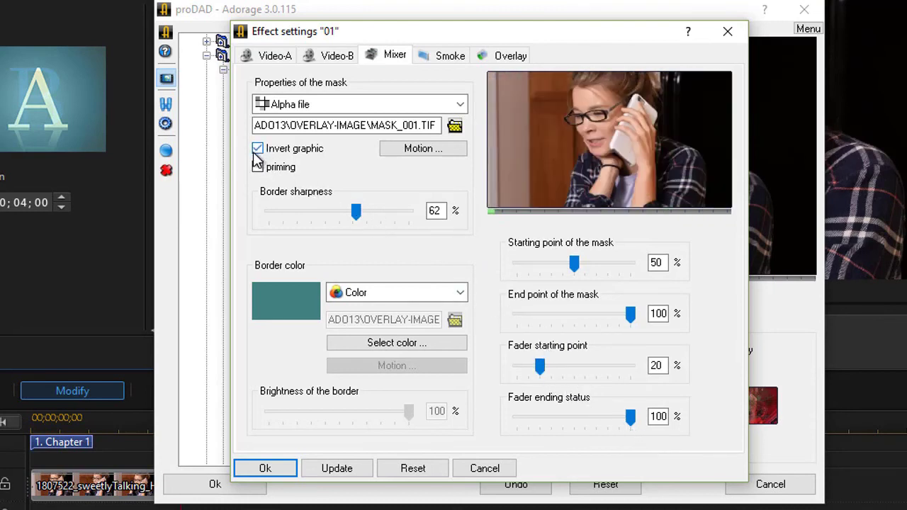